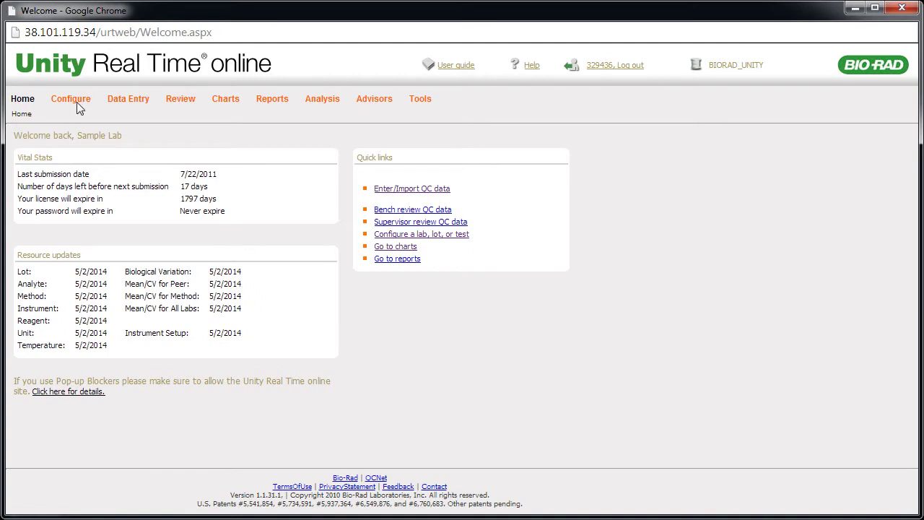
Open the lab profile configuration page from the Configure menu.
left_click(64, 118)
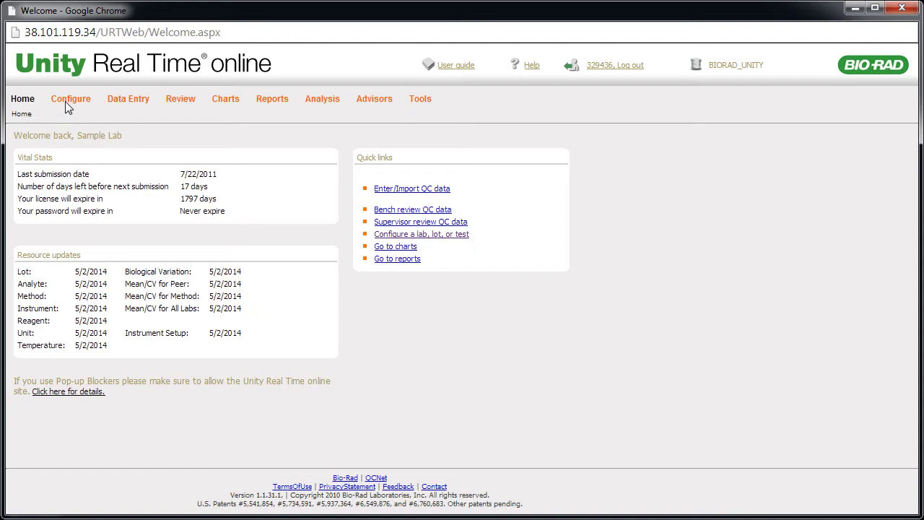
On the Lot page, add Unassayed Chemistry lot 16690 as an open lot.
mouse_move(66, 101)
left_click(63, 137)
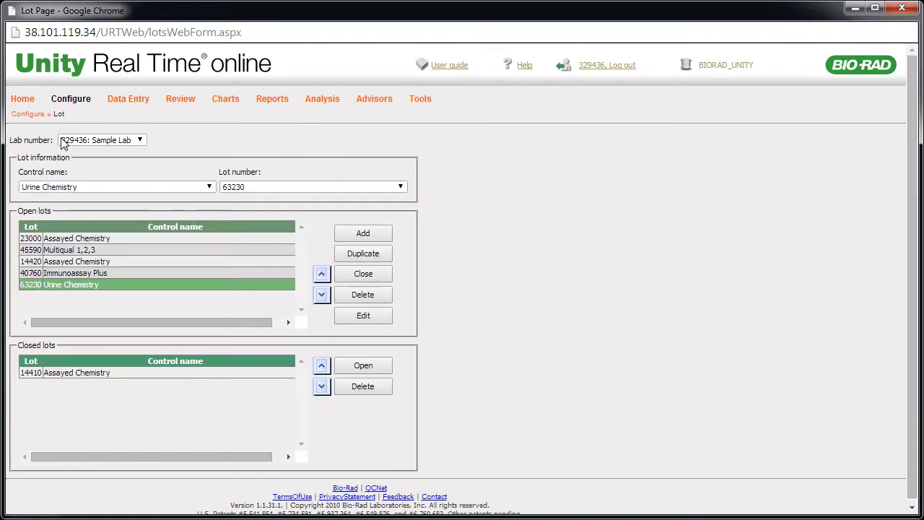
left_click(209, 187)
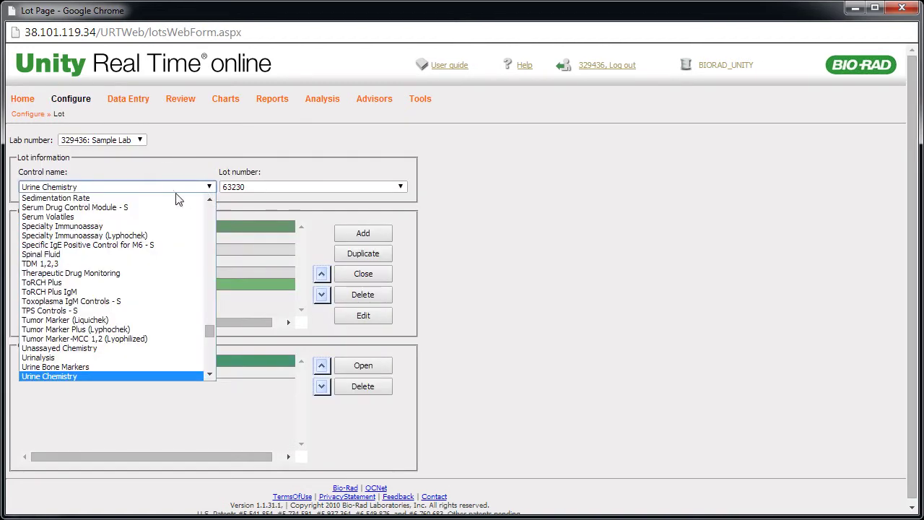
left_click(92, 348)
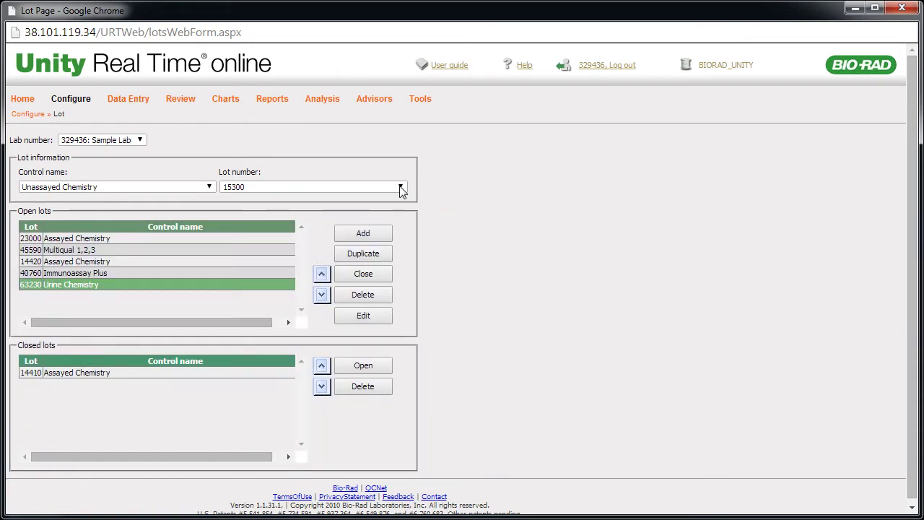
left_click(401, 187)
left_click(240, 280)
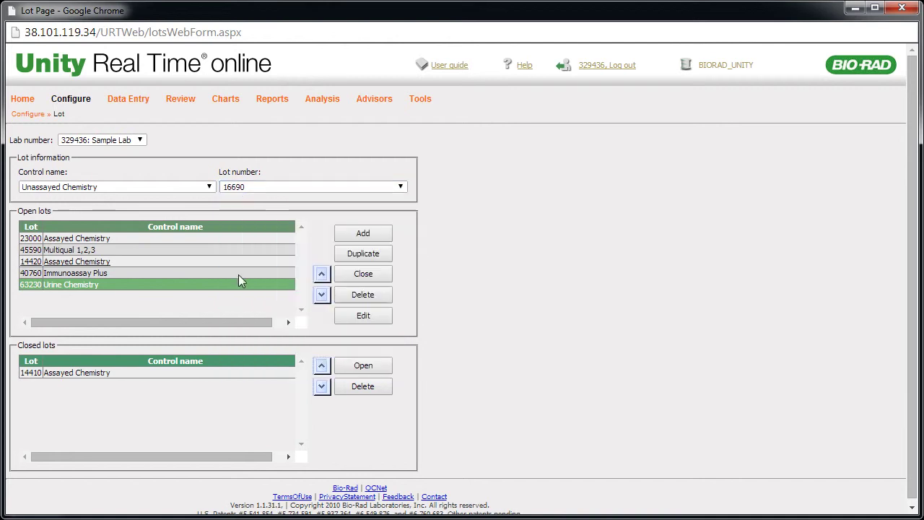
left_click(370, 234)
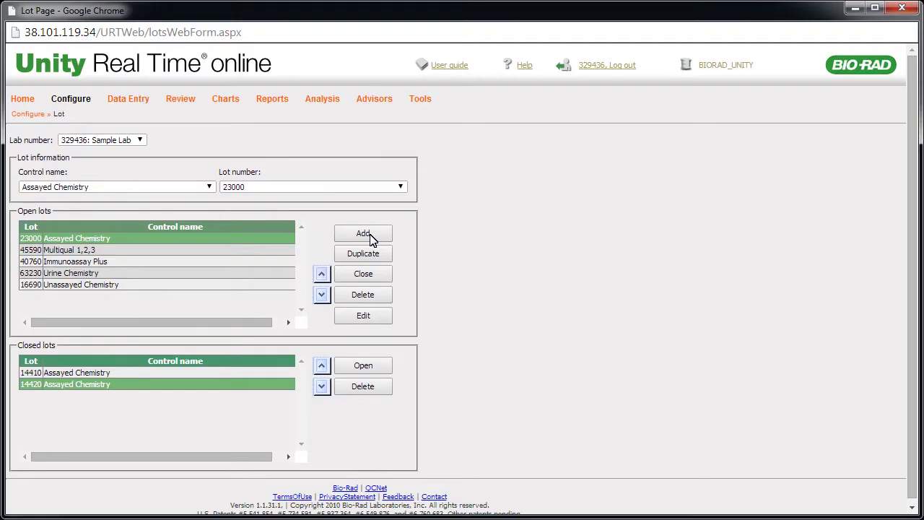
Duplicate Immunoassay Plus lot 40760 as new lot number 40290.
left_click(88, 262)
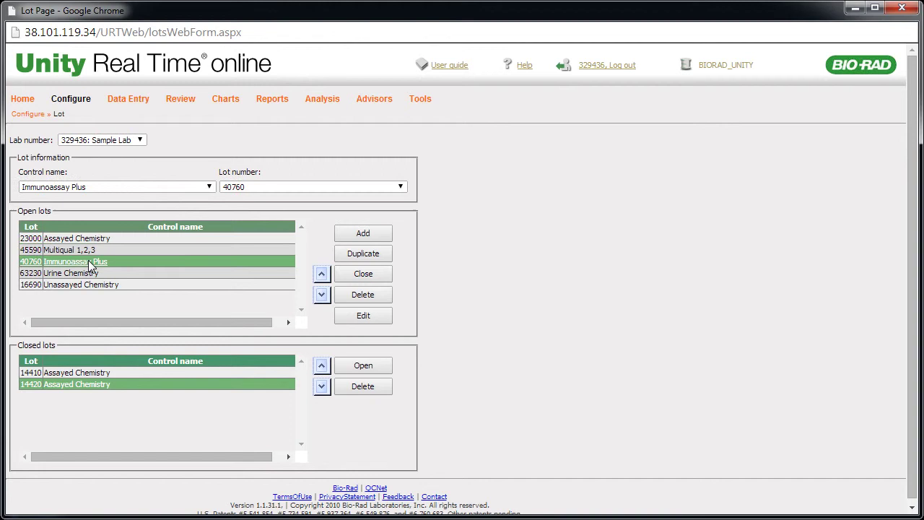
left_click(380, 254)
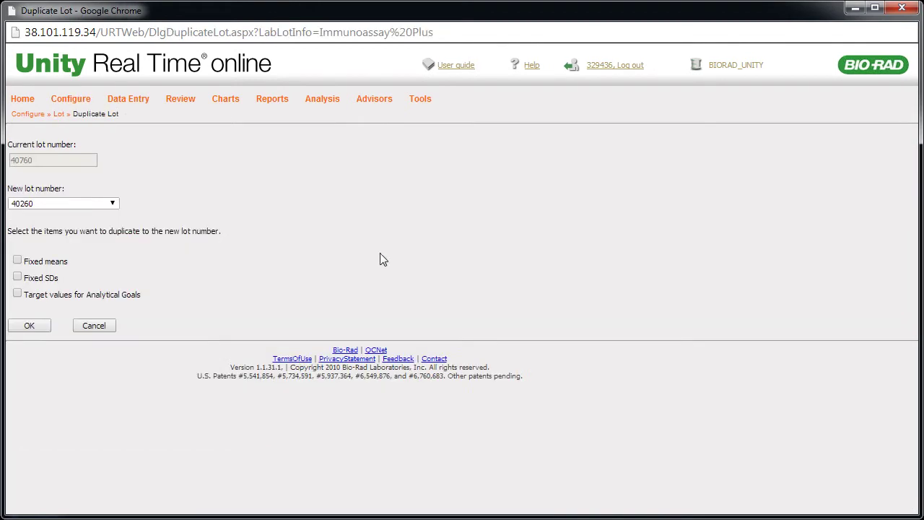
left_click(114, 205)
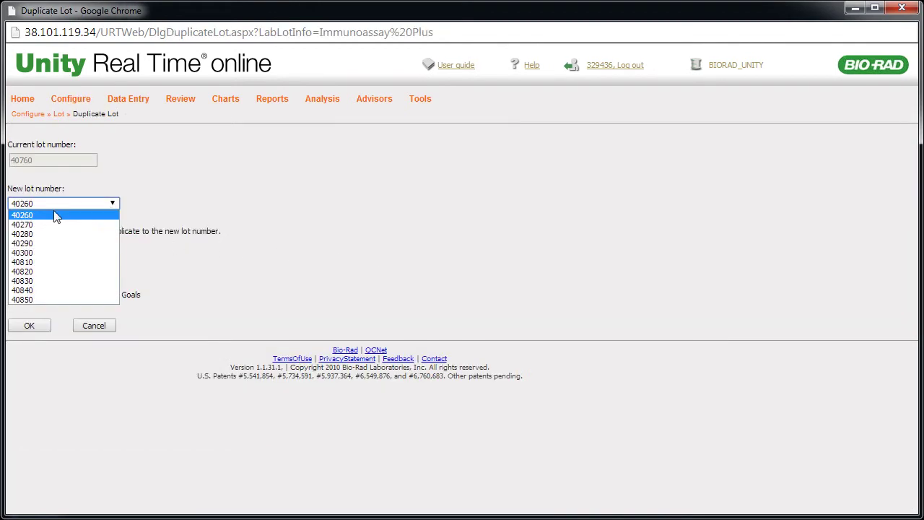
left_click(30, 243)
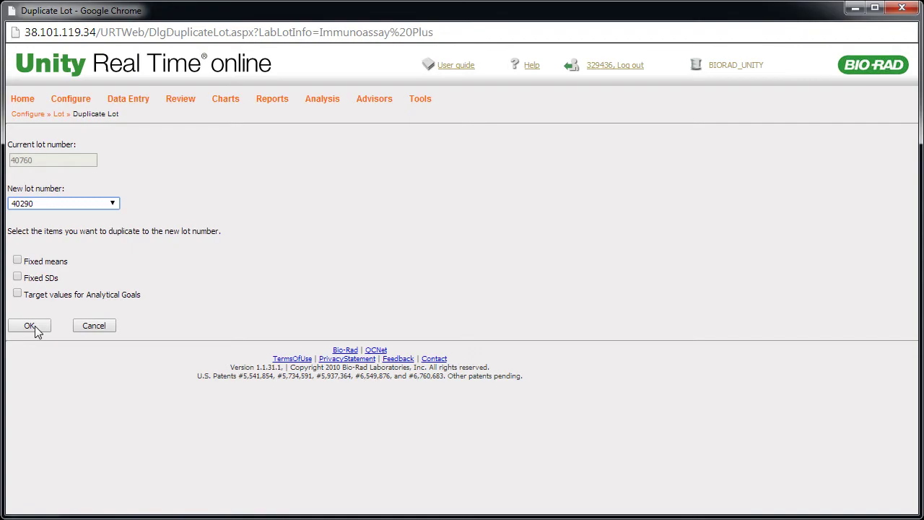
left_click(36, 325)
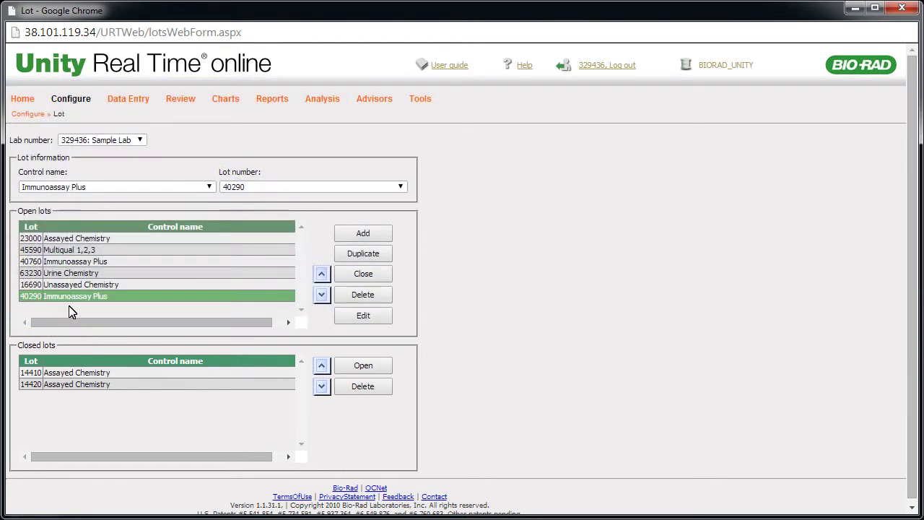
Close Immunoassay Plus lot 40760 and reopen Assayed Chemistry lot 14410.
left_click(101, 262)
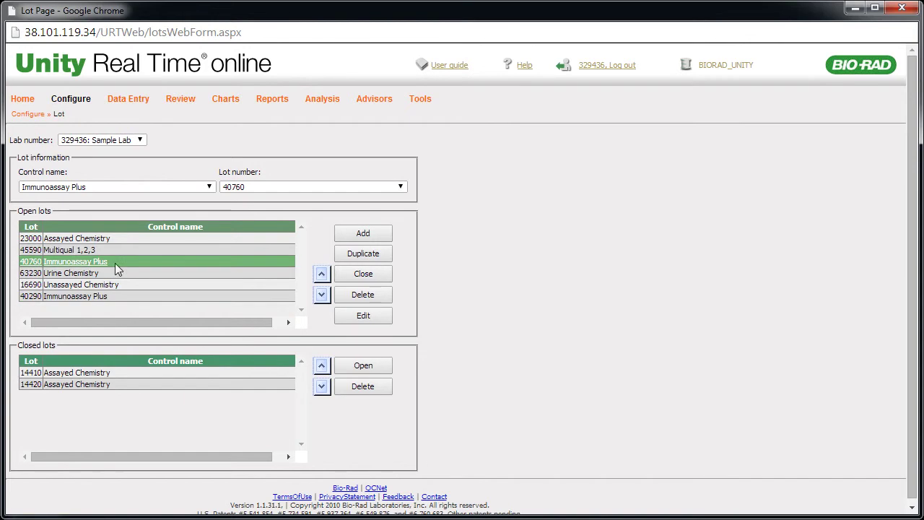
left_click(370, 279)
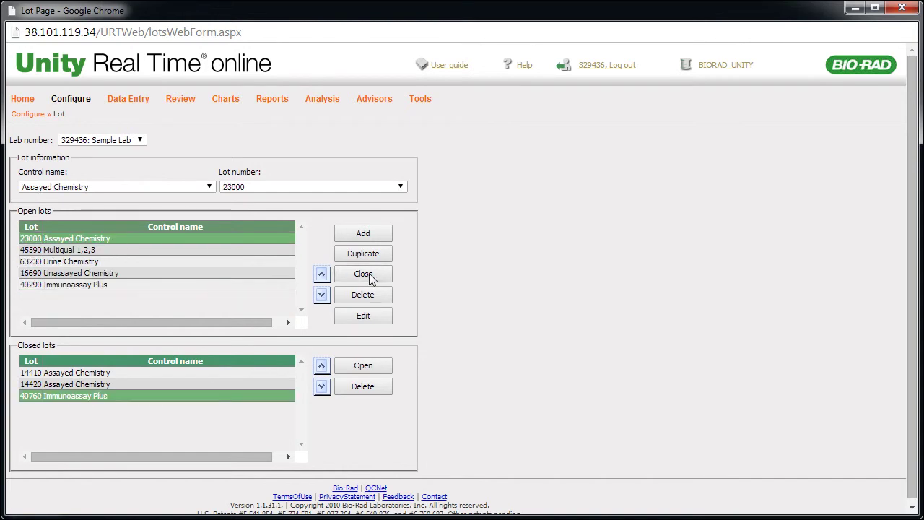
left_click(104, 373)
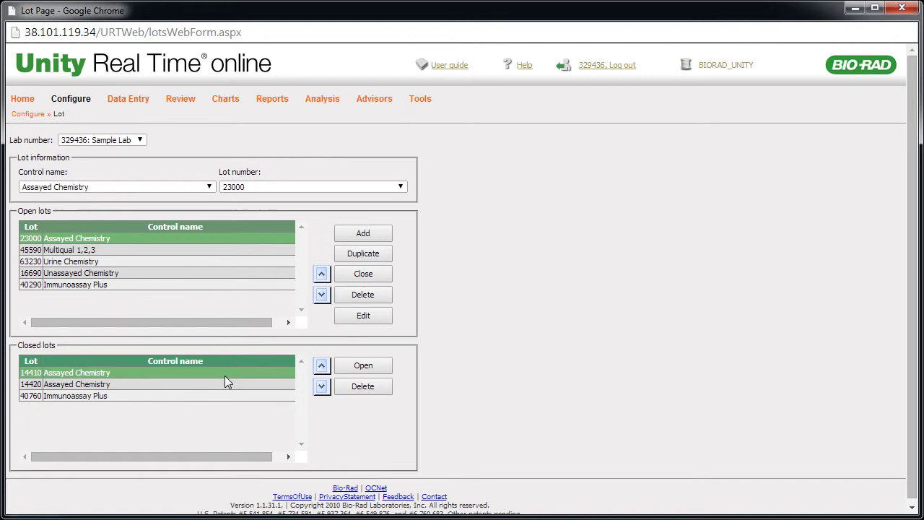
left_click(369, 368)
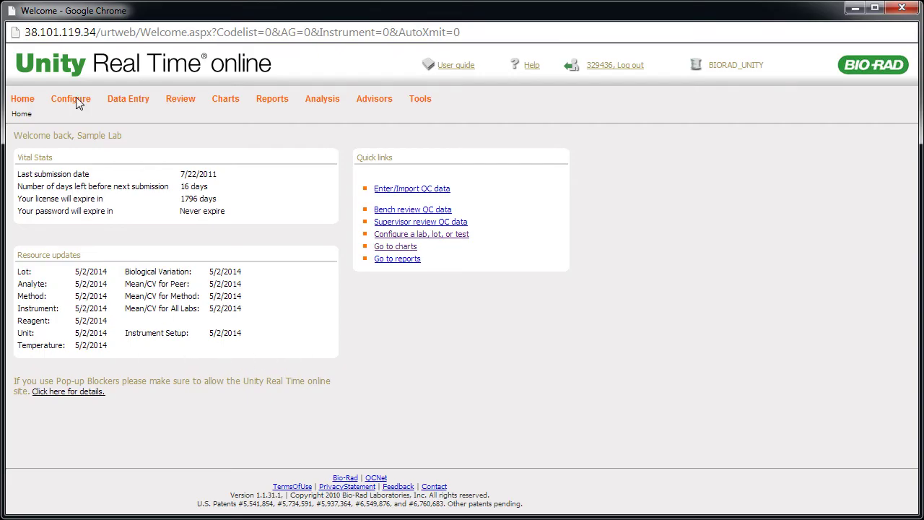
Open Configure > Test for Sample Lab's lot 45590 Multiqual 1,2,3.
mouse_move(78, 104)
left_click(63, 154)
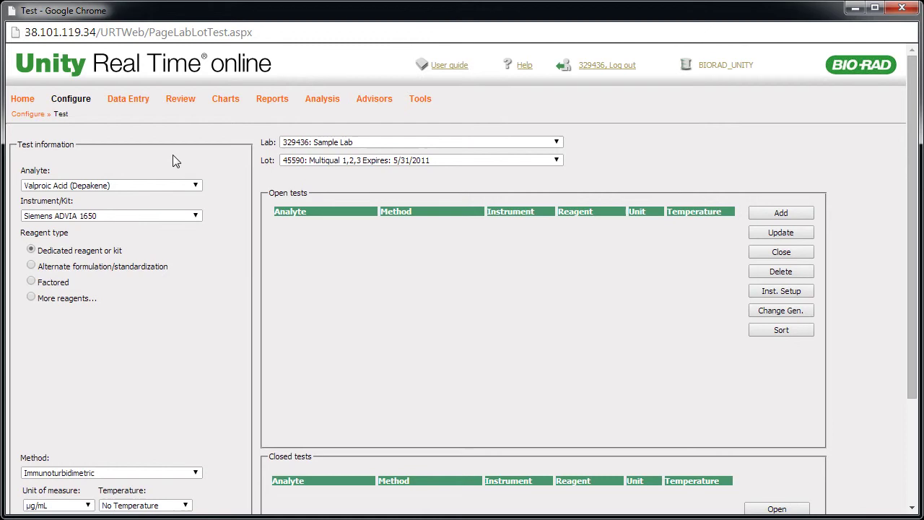
In Instrument Setup, choose VITROS 350 with all its analytes checked and confirm.
left_click(762, 295)
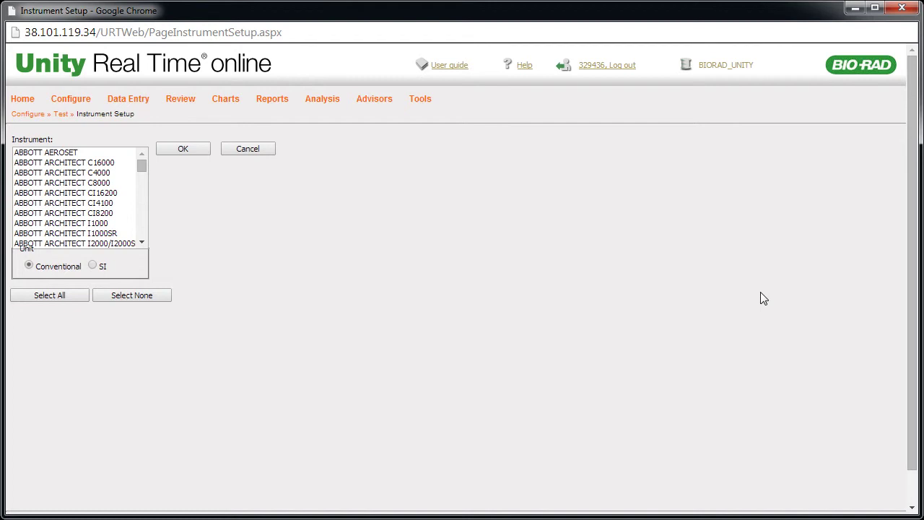
left_click(65, 153)
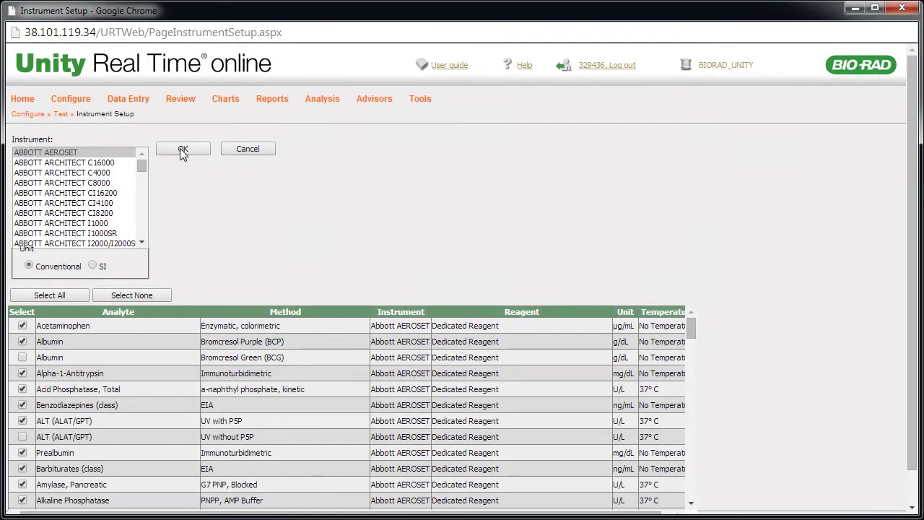
left_click(181, 149)
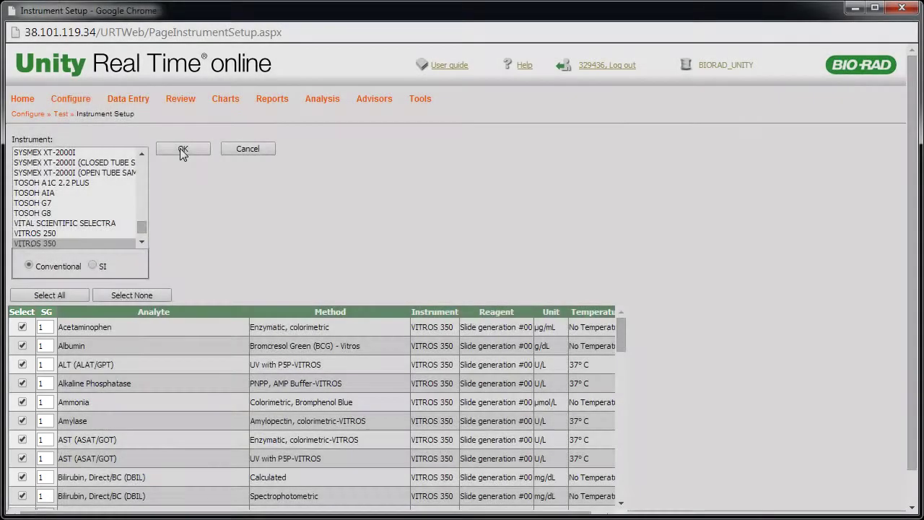
Confirm the instrument setup, then sort Acetaminophen above Theophylline in the open tests.
left_click(182, 148)
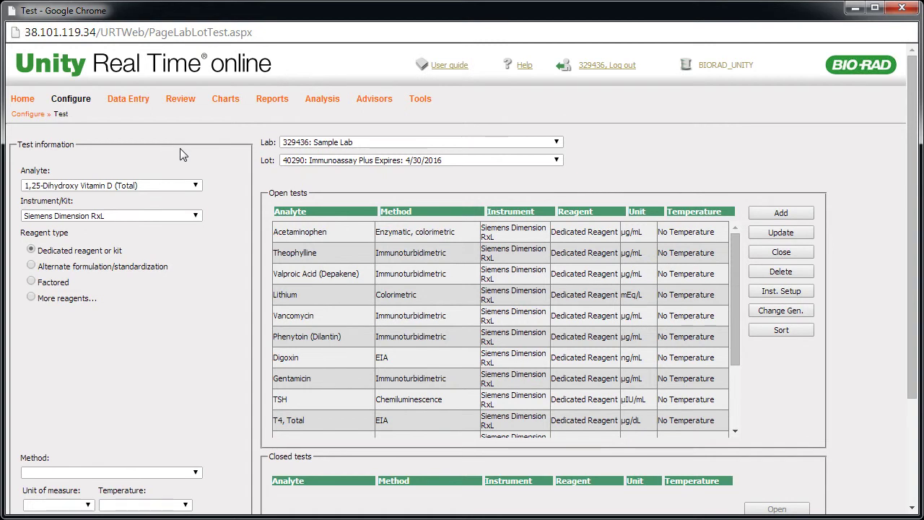
left_click(782, 330)
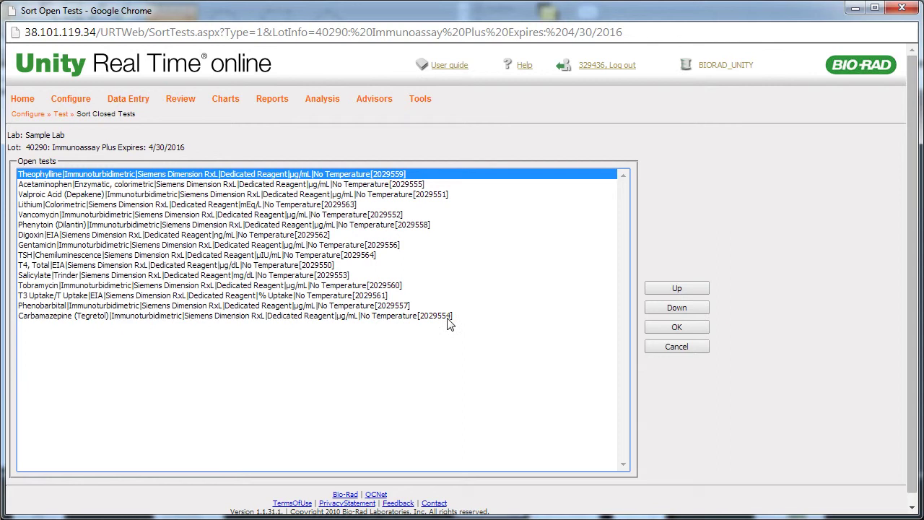
left_click(210, 186)
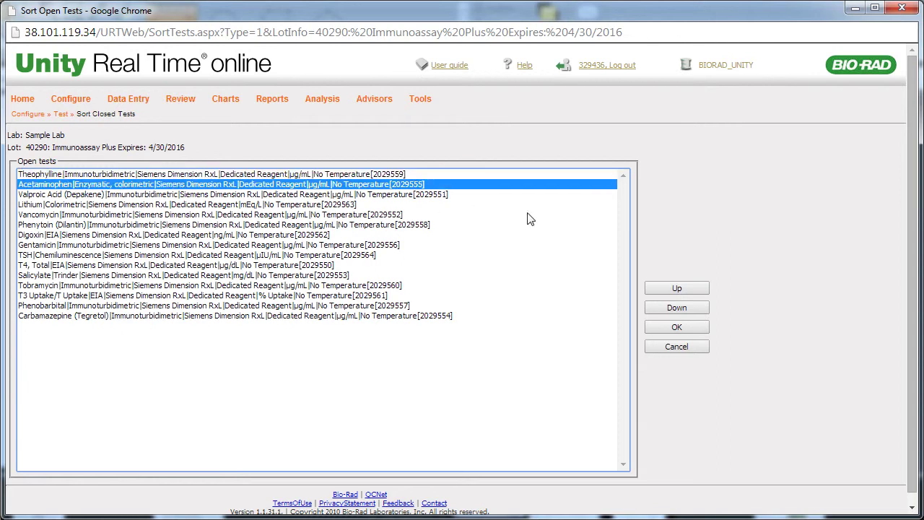
left_click(659, 289)
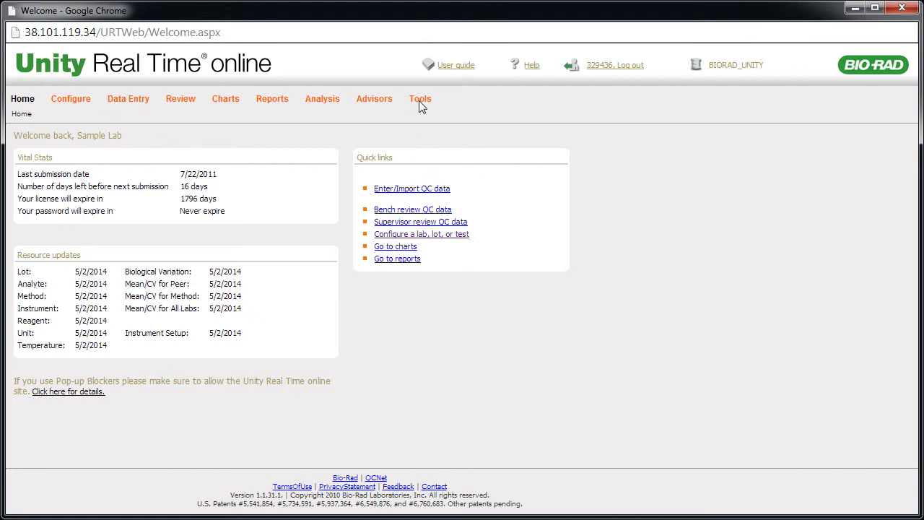
Open Tools > Security > Administrator from the Home page.
mouse_move(423, 106)
mouse_move(503, 118)
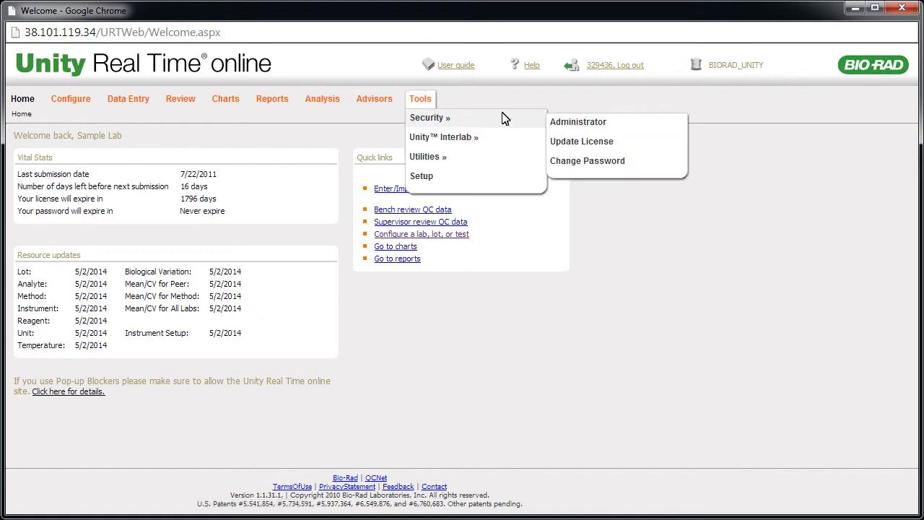
left_click(570, 123)
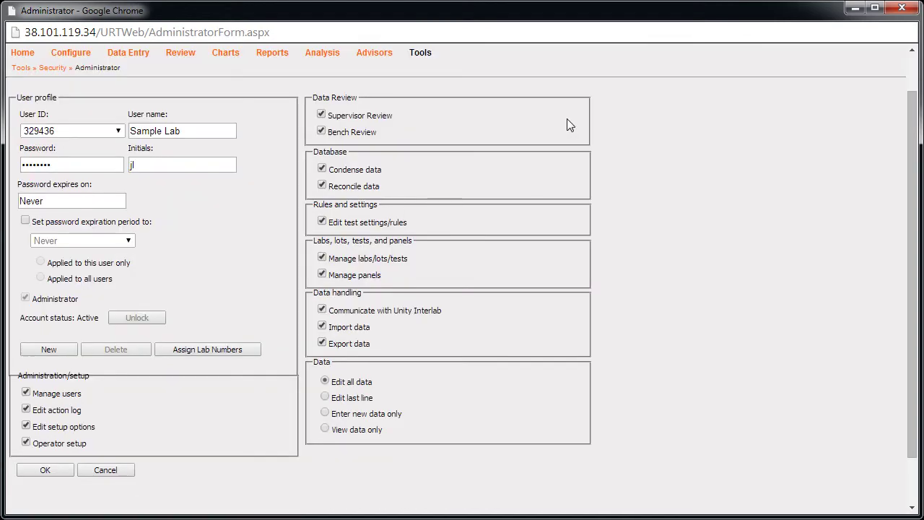
Create a new user with full Administrator rights and an 8/21/2014 password expiry, and save it.
left_click(48, 349)
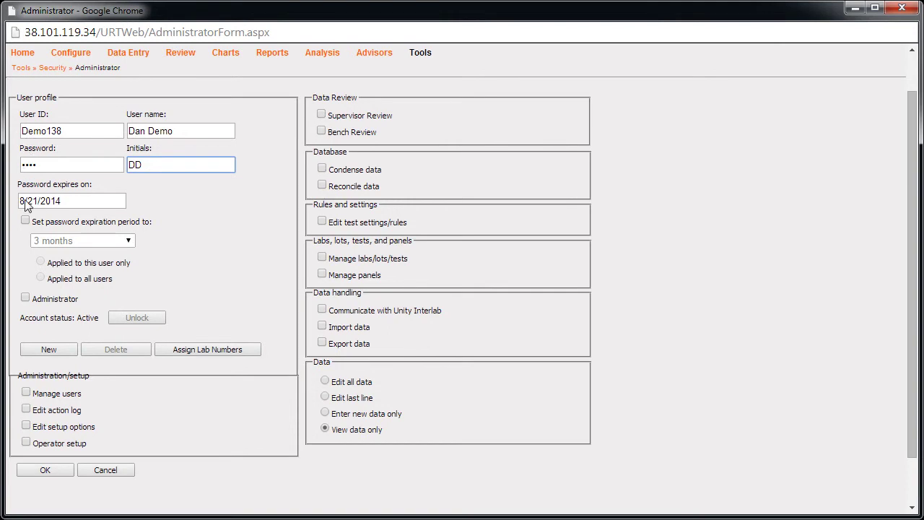
left_click(25, 298)
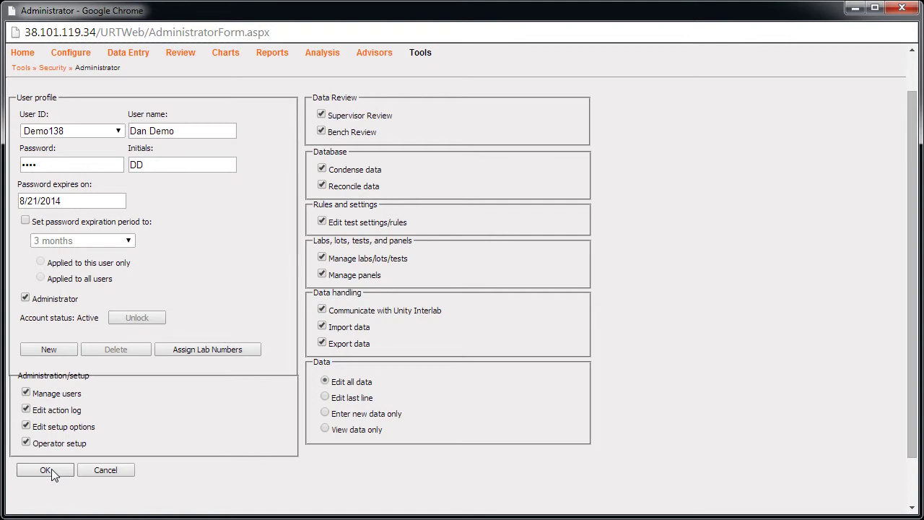
left_click(195, 356)
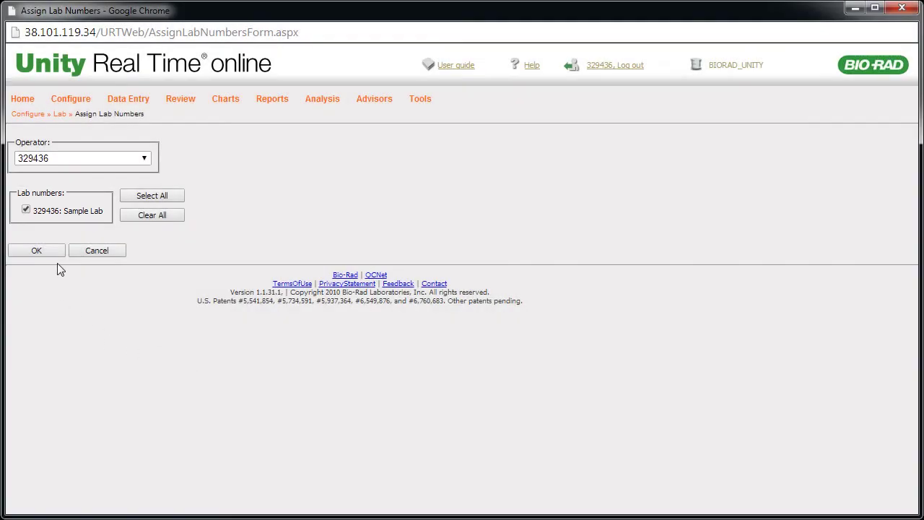
Keep Sample Lab assigned to the new user and confirm the lab assignment.
left_click(59, 252)
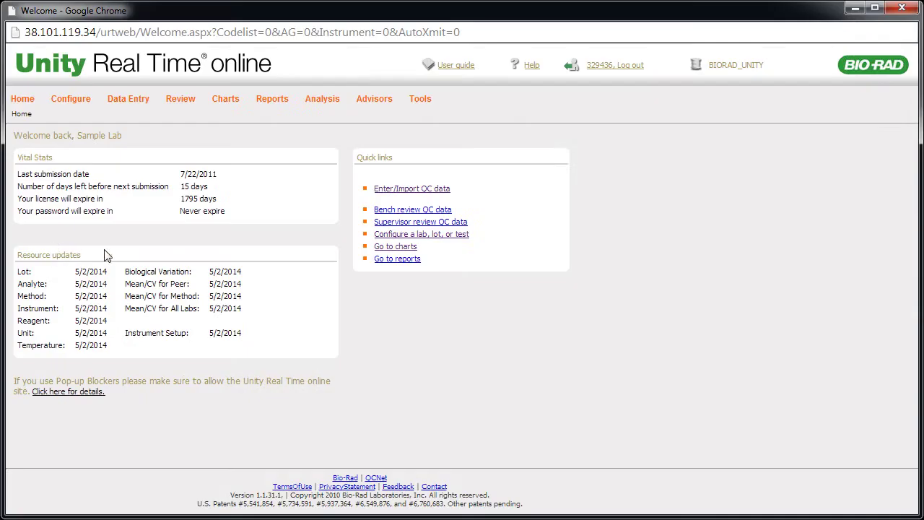
Open the Setup page from the Tools menu to review it.
mouse_move(422, 100)
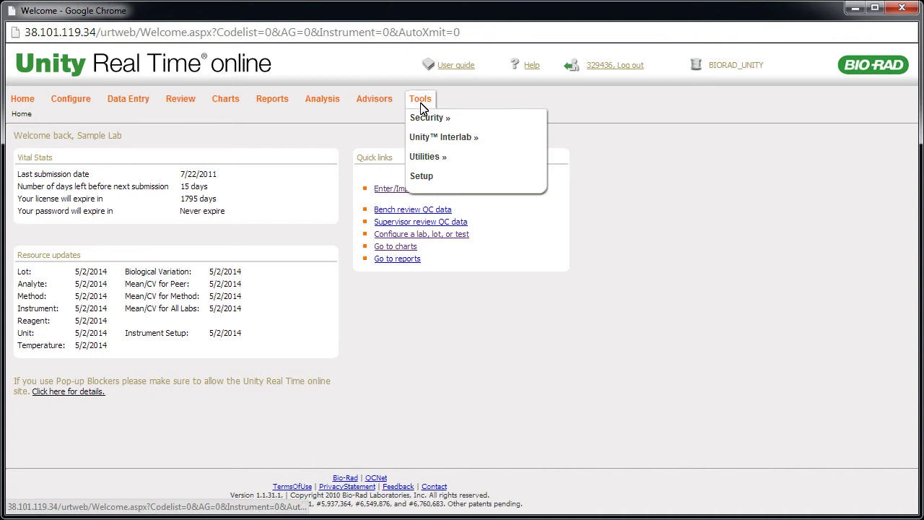
left_click(422, 178)
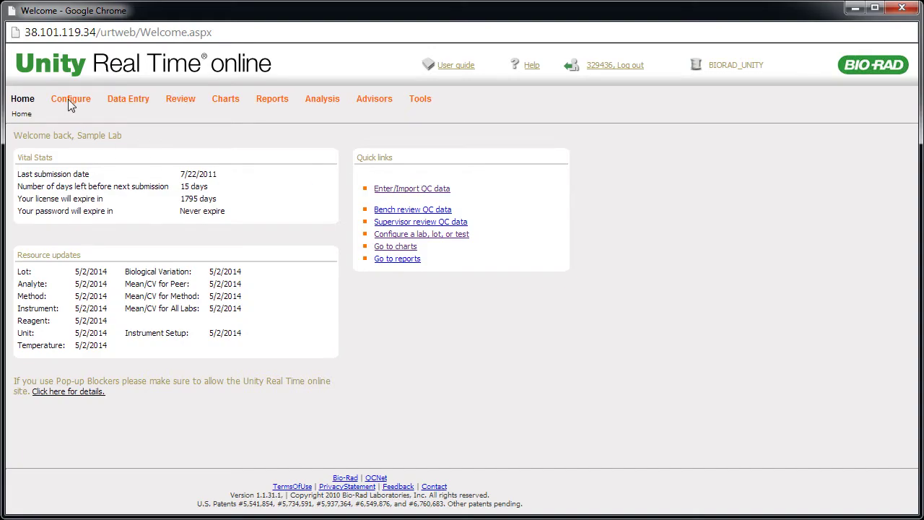
Open Configure > Rules/Settings for the Acetaminophen test in lot 40290.
mouse_move(71, 104)
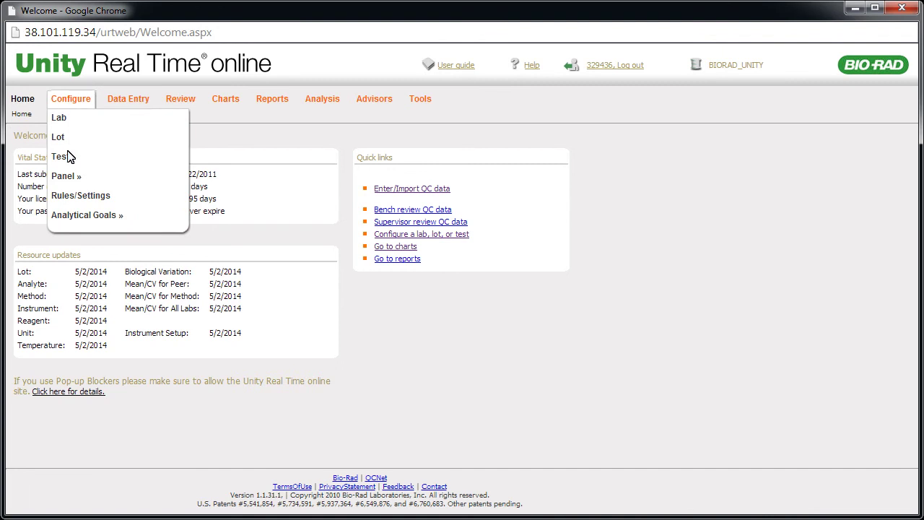
left_click(70, 196)
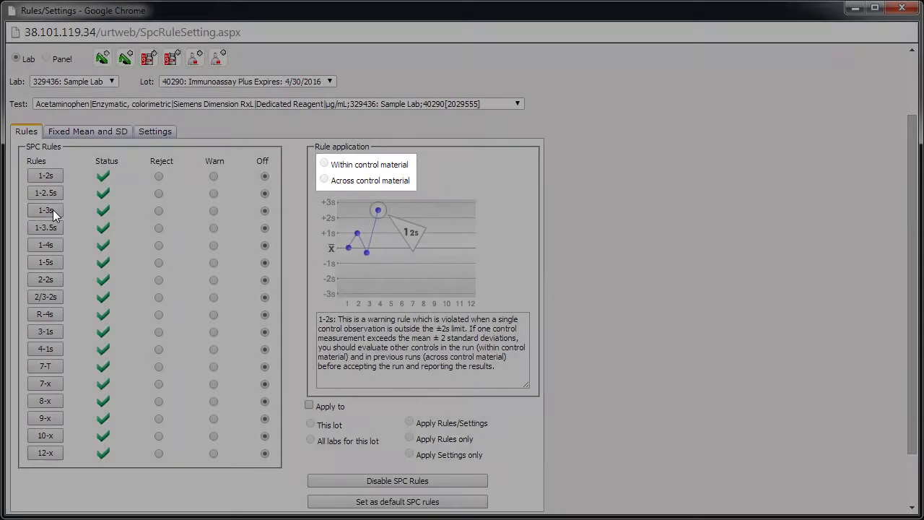
Check the 1-3s rule description, then set 1-2s to Warn and 1-3s to Reject.
left_click(54, 209)
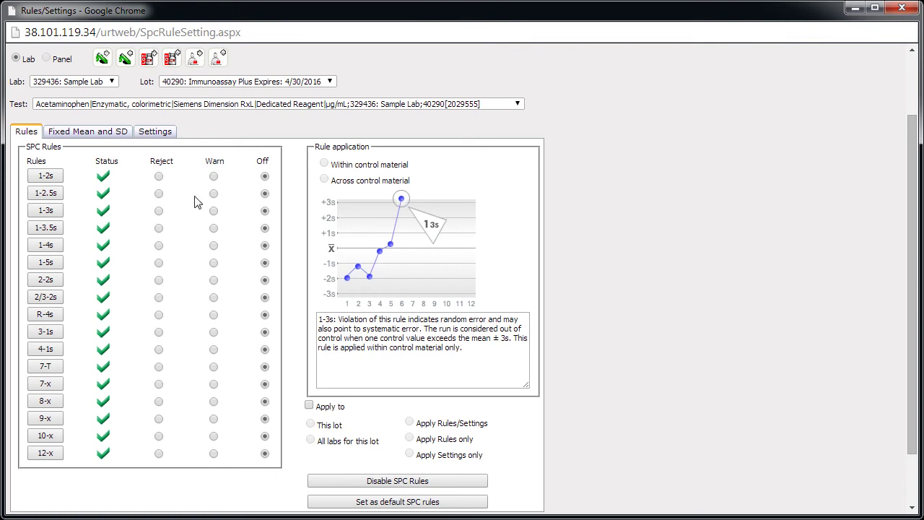
left_click(213, 176)
left_click(158, 211)
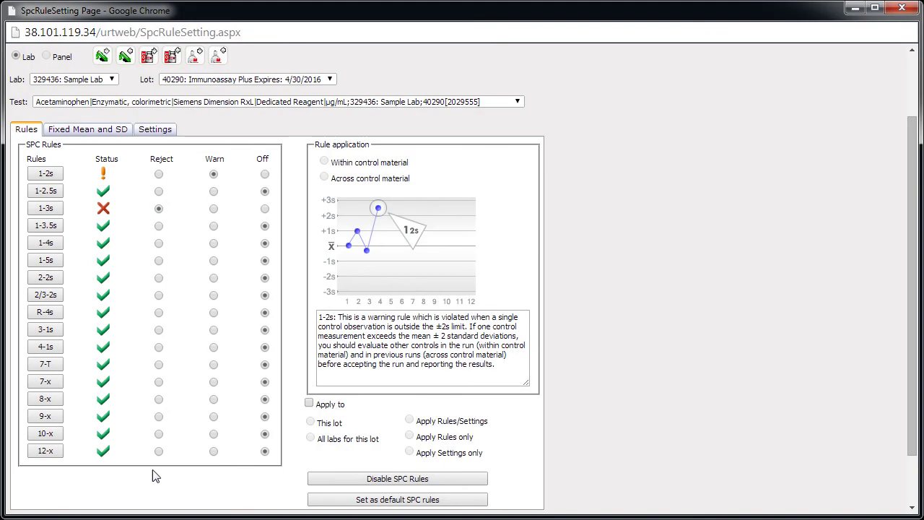
Switch the 1-2s rule back to Off.
left_click(265, 174)
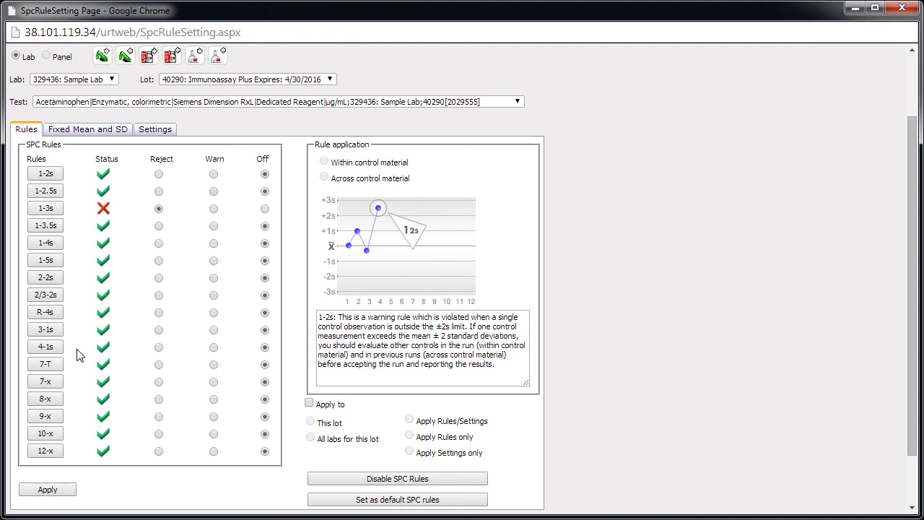